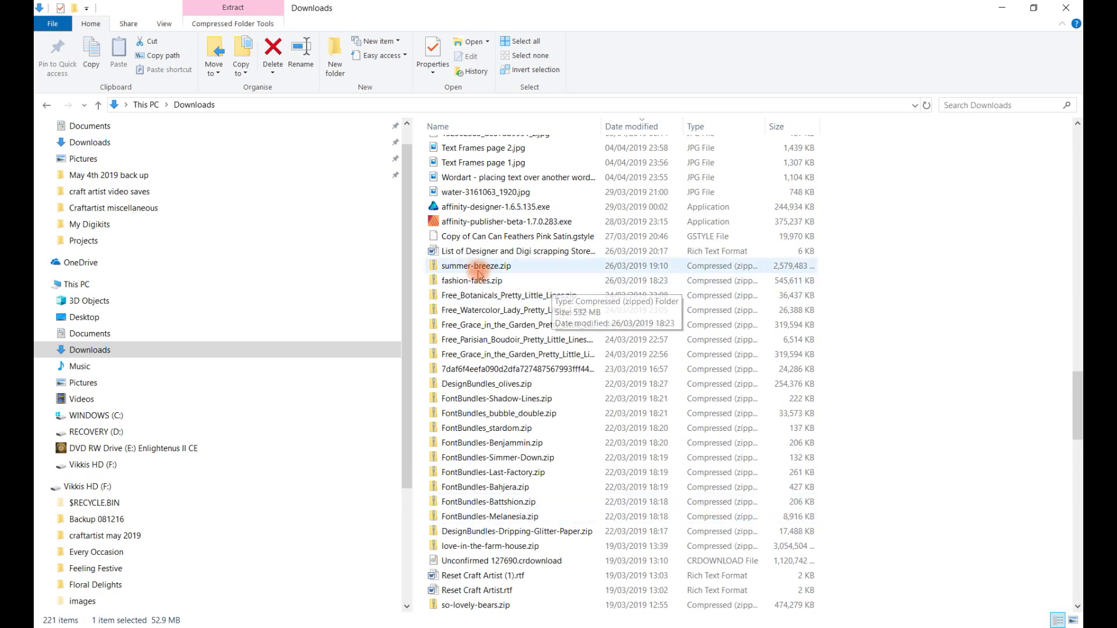
# Extract Wedding Bouquets.zip into a Wedding Bouquets folder in Downloads, then minimise Explorer
pyautogui.scroll(13, 478, 270)
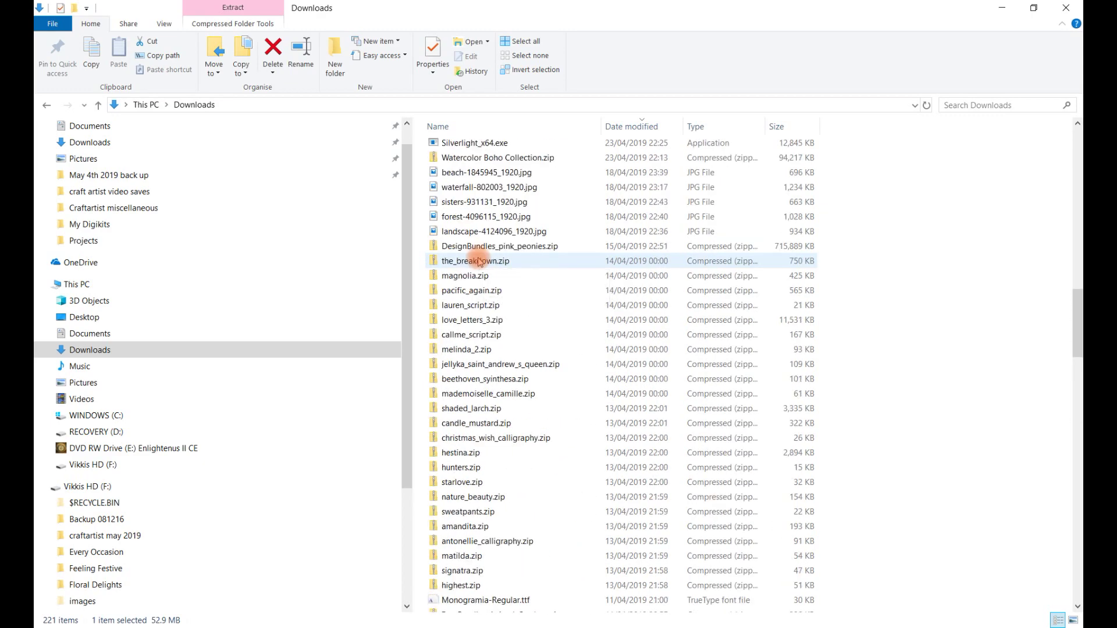
pyautogui.scroll(6, 478, 262)
pyautogui.scroll(4, 478, 262)
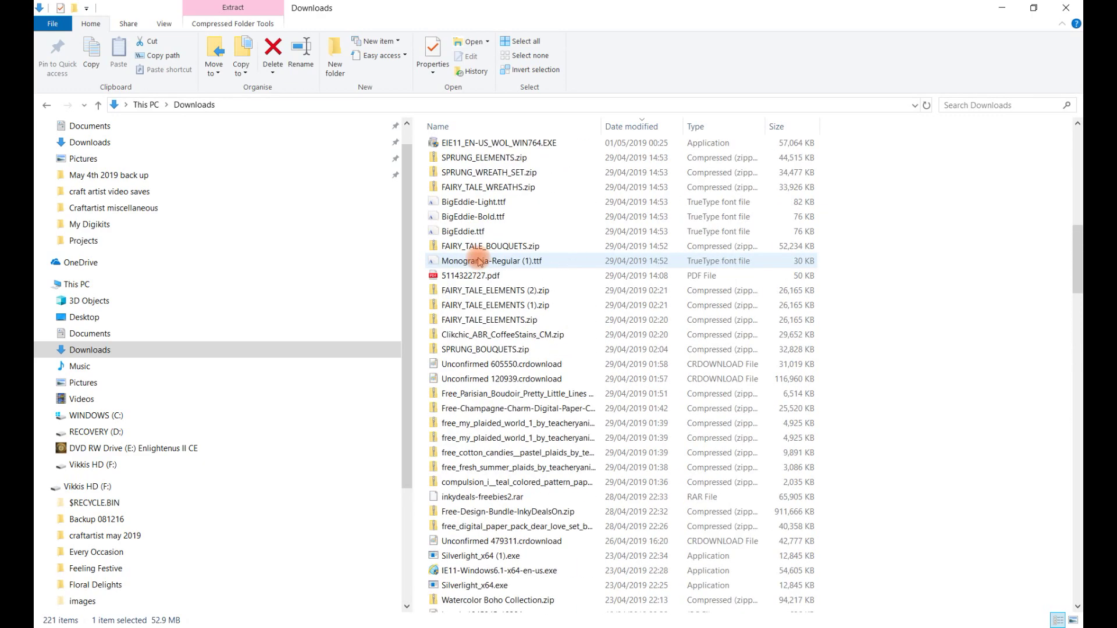
pyautogui.scroll(11, 478, 262)
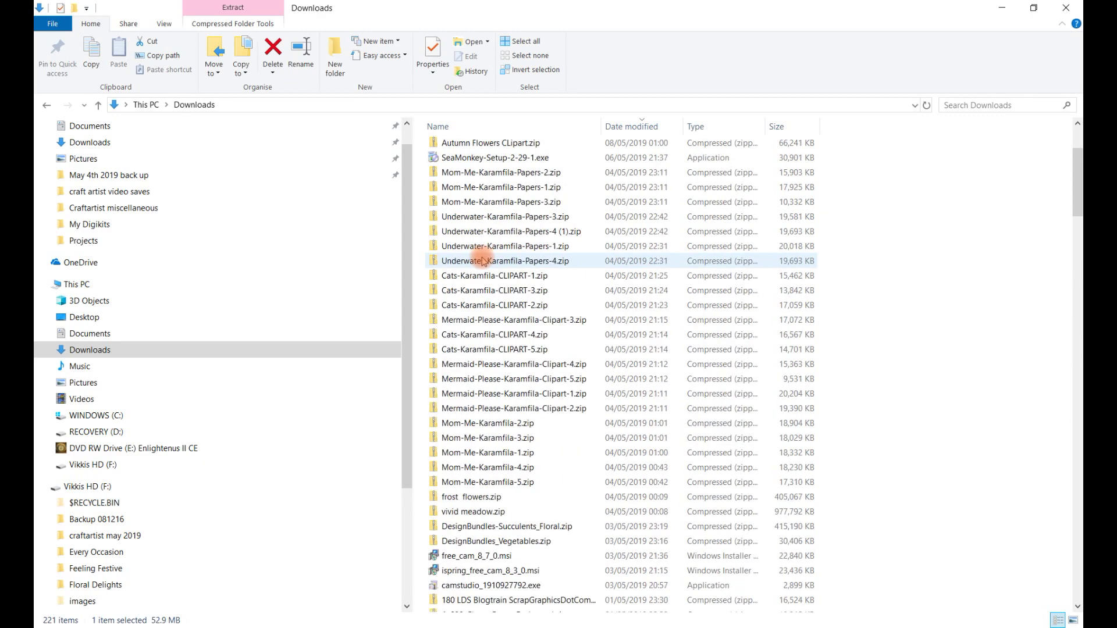
pyautogui.scroll(3, 482, 261)
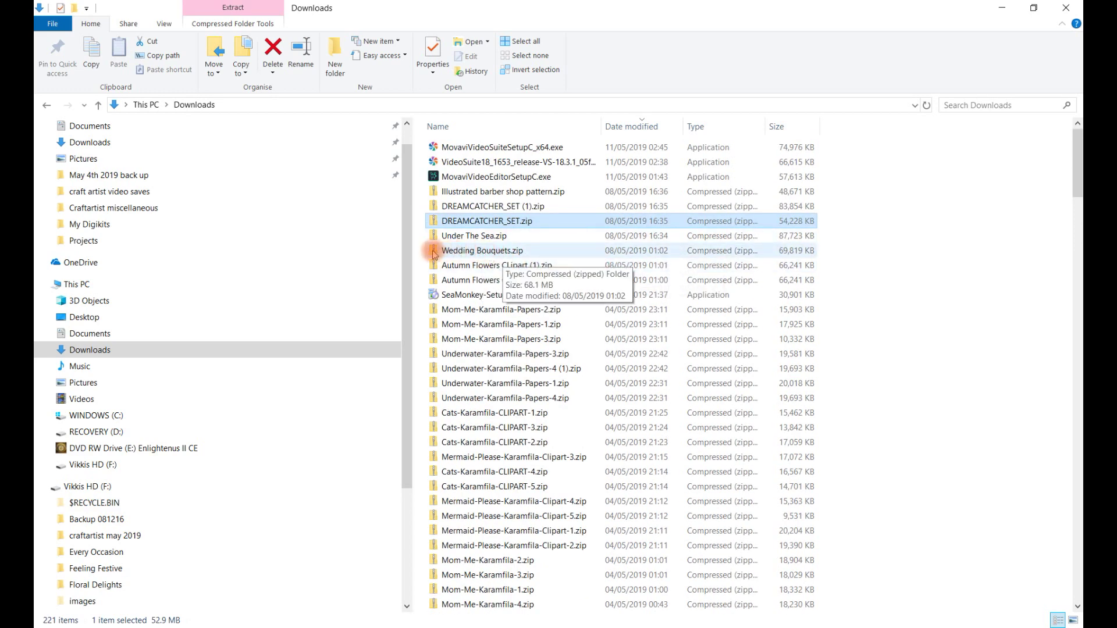
pyautogui.rightClick(464, 251)
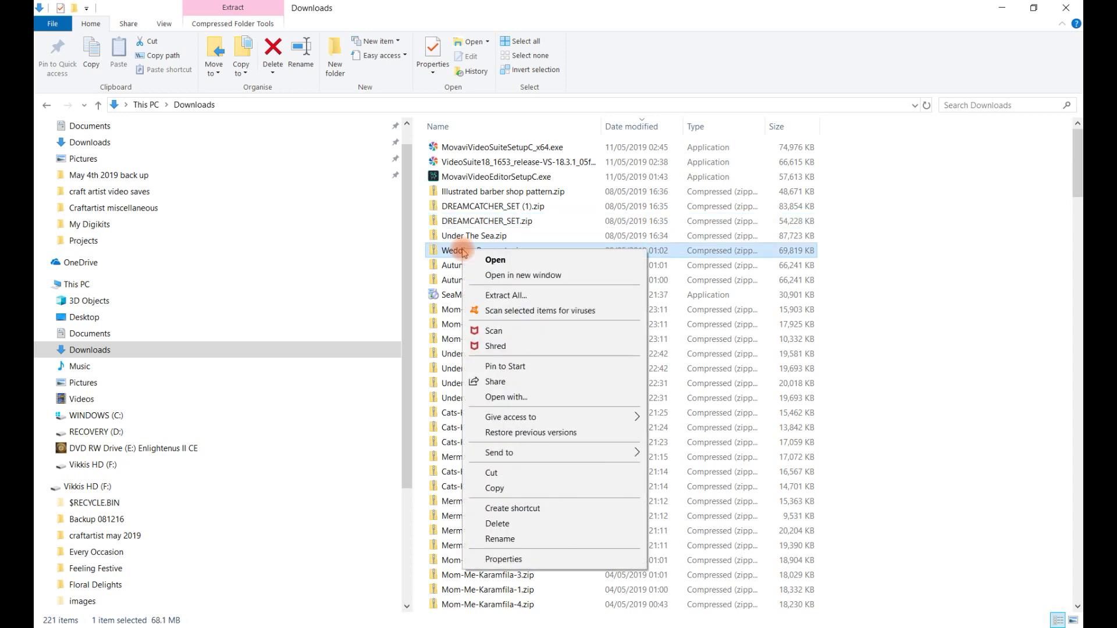
pyautogui.click(505, 296)
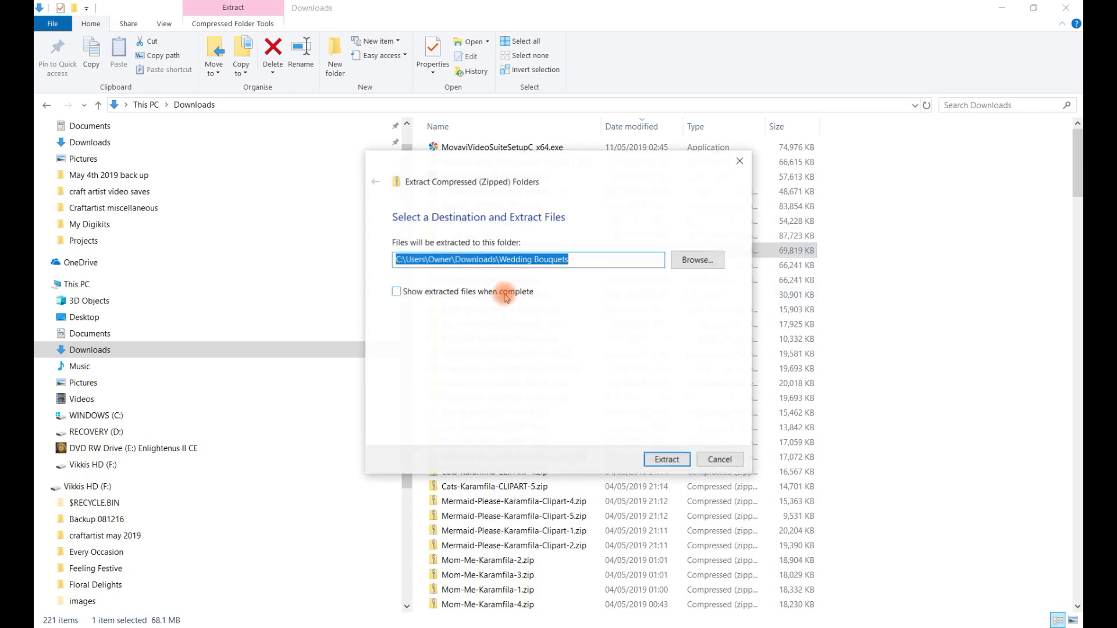
pyautogui.click(667, 459)
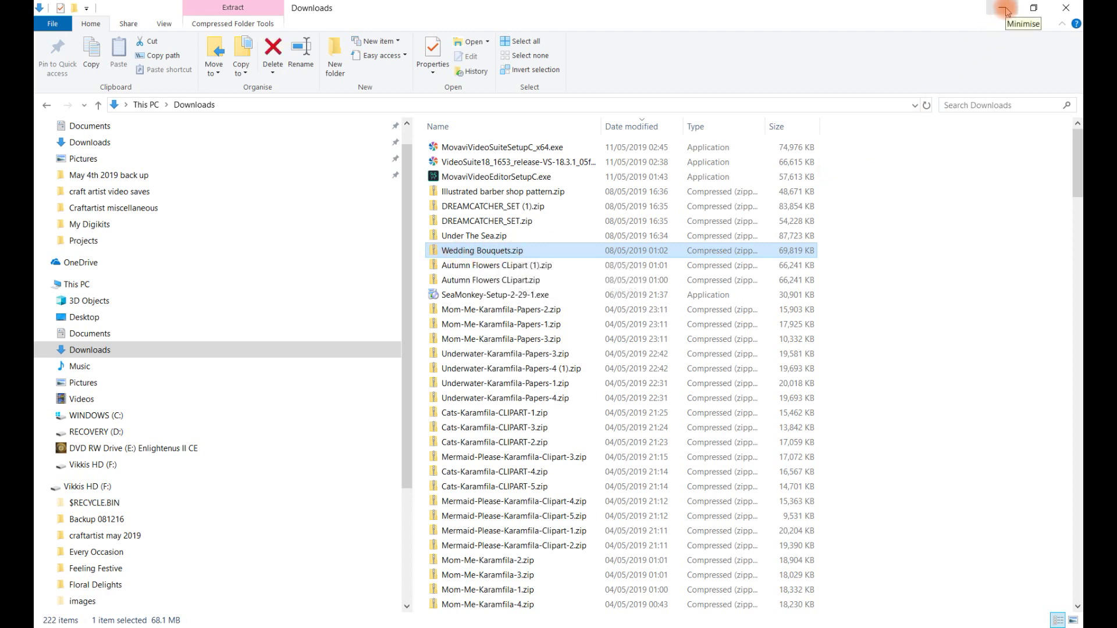
pyautogui.click(1004, 9)
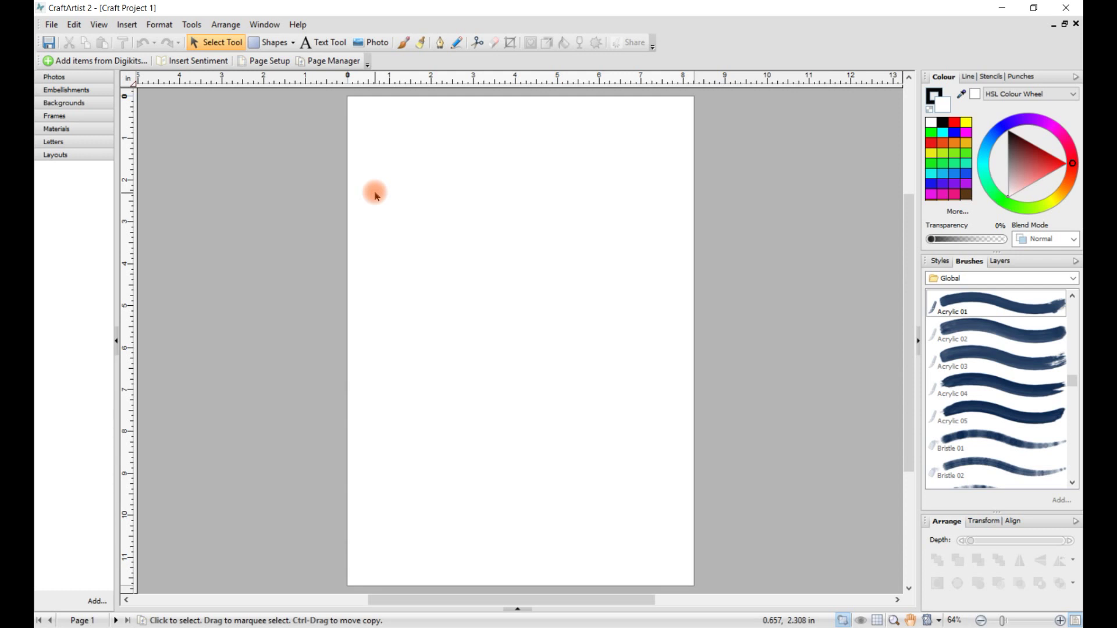
# Launch the Digikit Creator from Tools and bring up its Add Files image picker
pyautogui.click(194, 25)
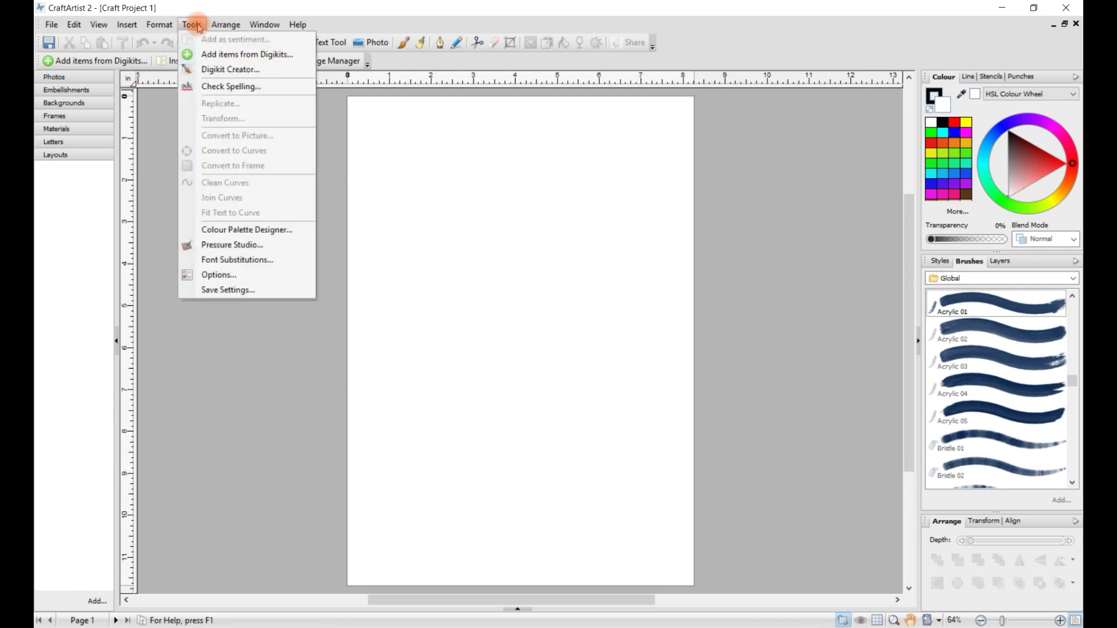
pyautogui.click(210, 71)
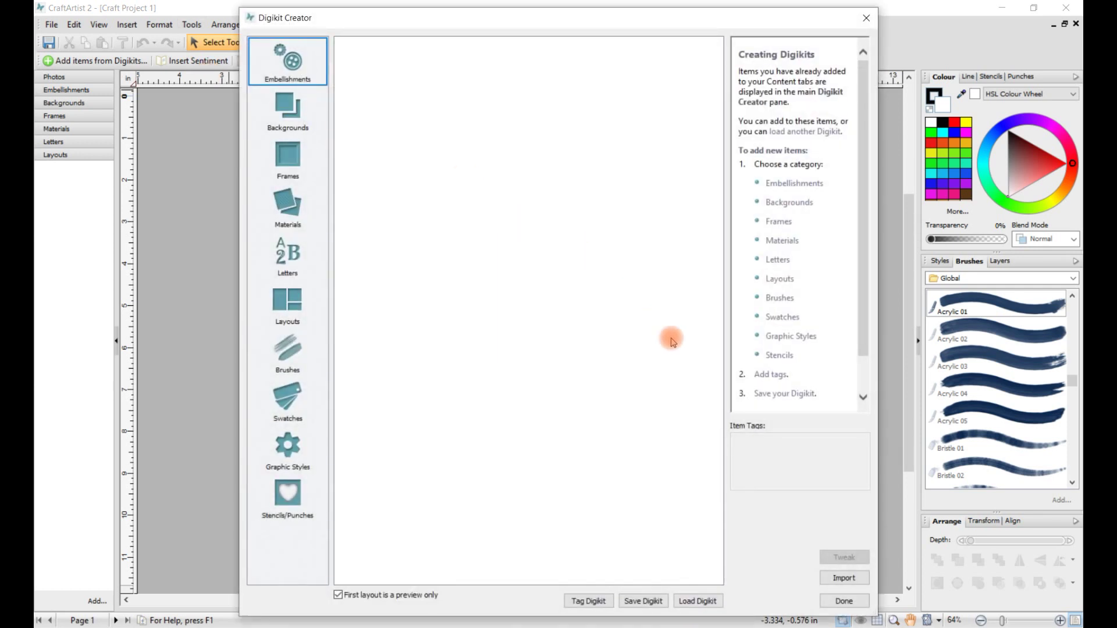
pyautogui.click(837, 580)
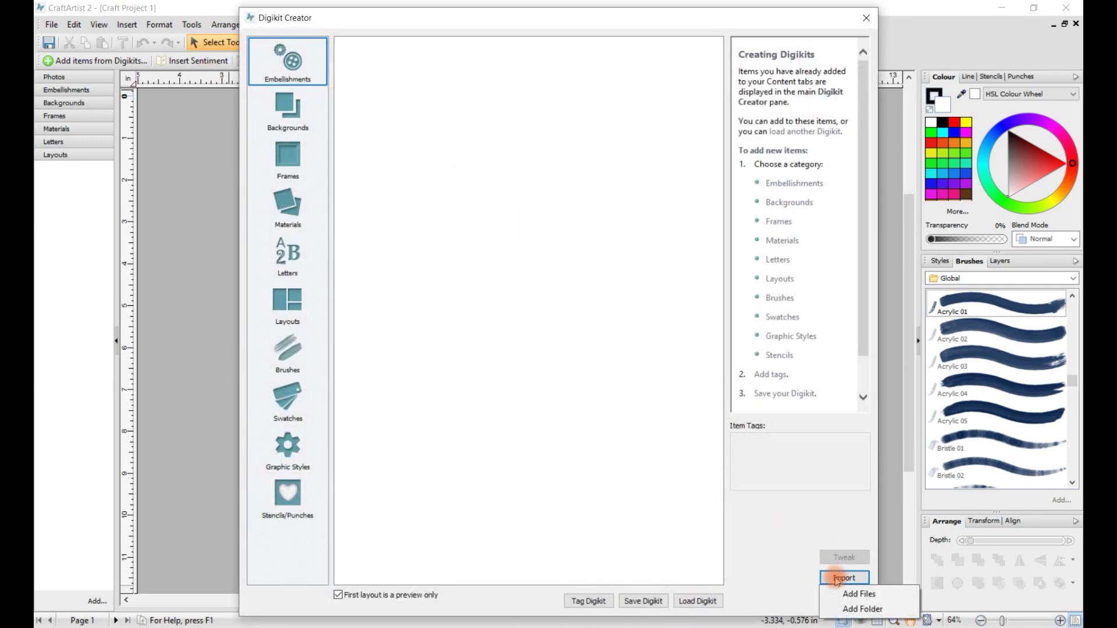
pyautogui.click(908, 603)
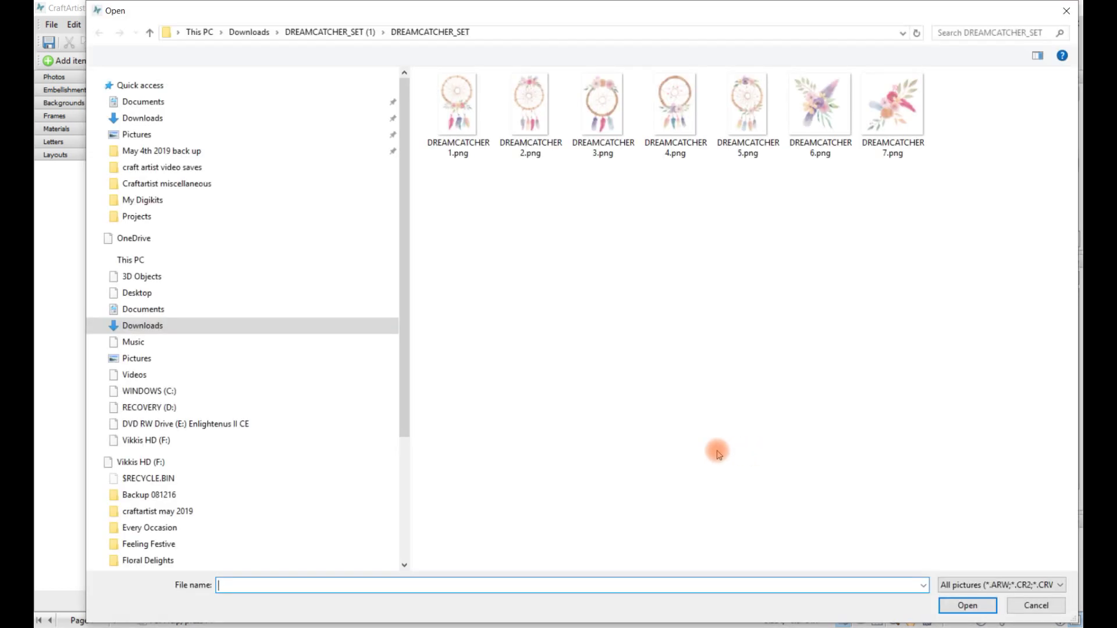
# Browse to the Downloads > Wedding Bouquets > PNG folder in the Open dialog
pyautogui.click(130, 327)
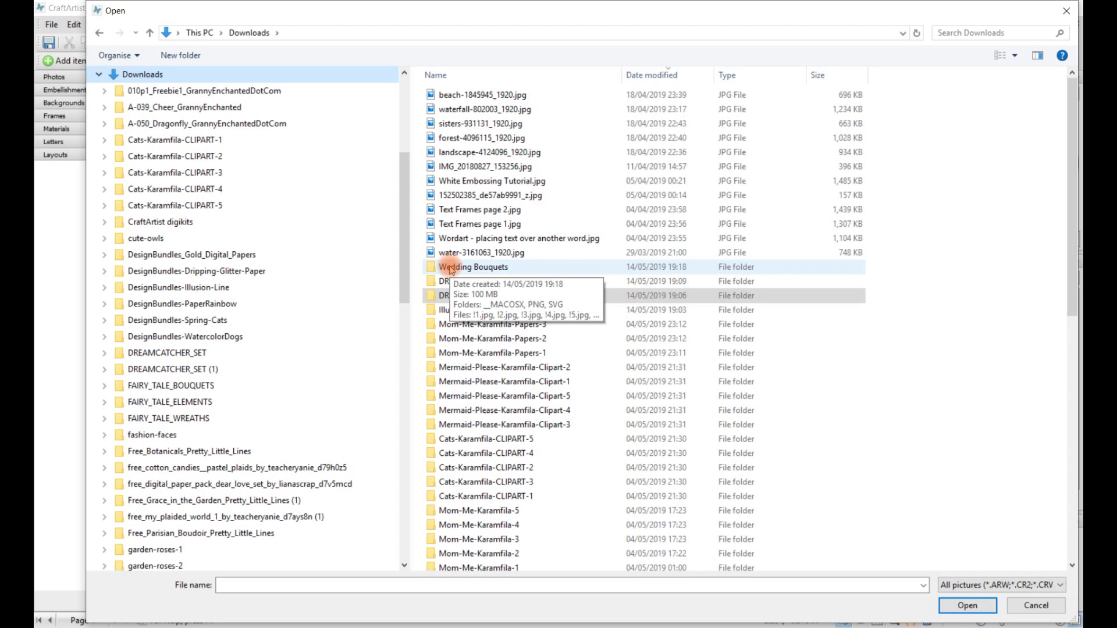
pyautogui.doubleClick(450, 268)
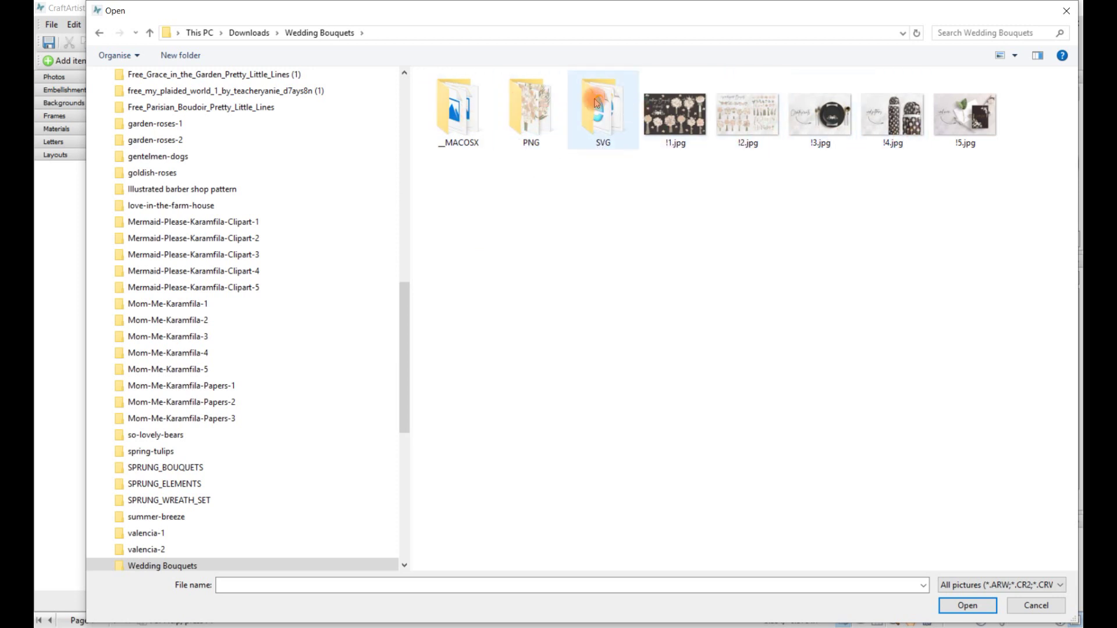
pyautogui.doubleClick(531, 105)
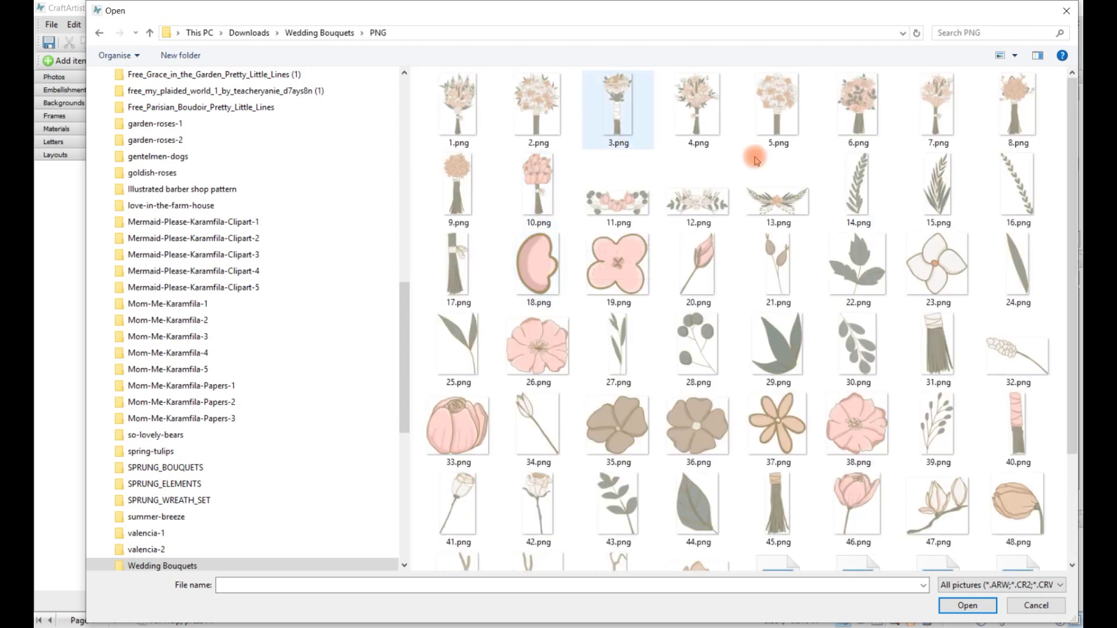
pyautogui.scroll(-2, 791, 365)
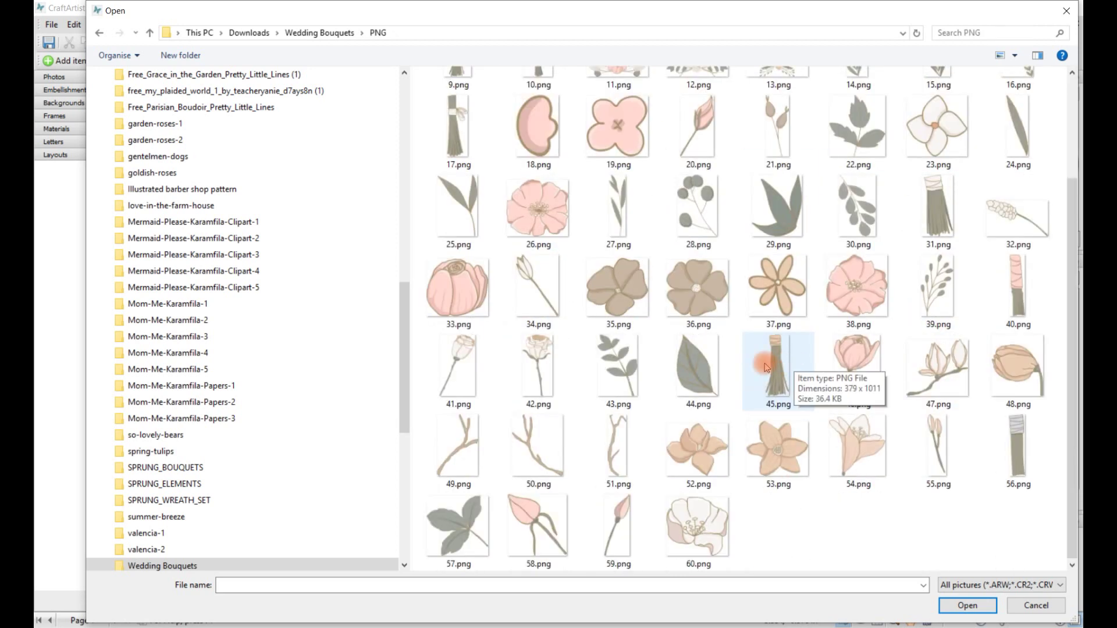
pyautogui.scroll(2, 765, 367)
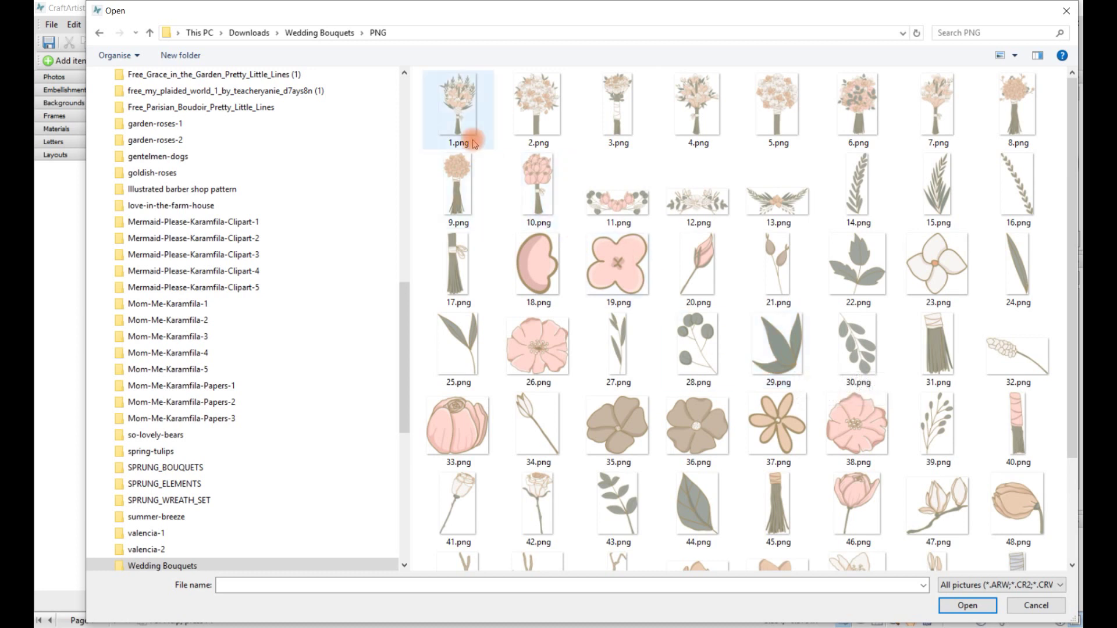
# Select all images from 1.png through 60.png and import them as embellishments
pyautogui.click(458, 106)
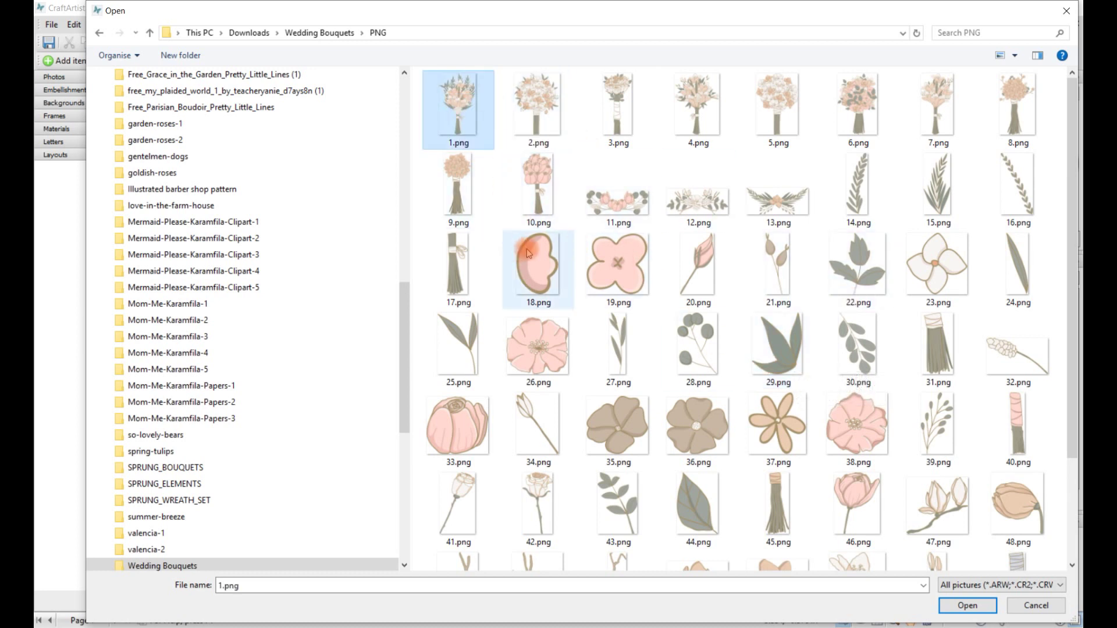
pyautogui.scroll(-2, 535, 261)
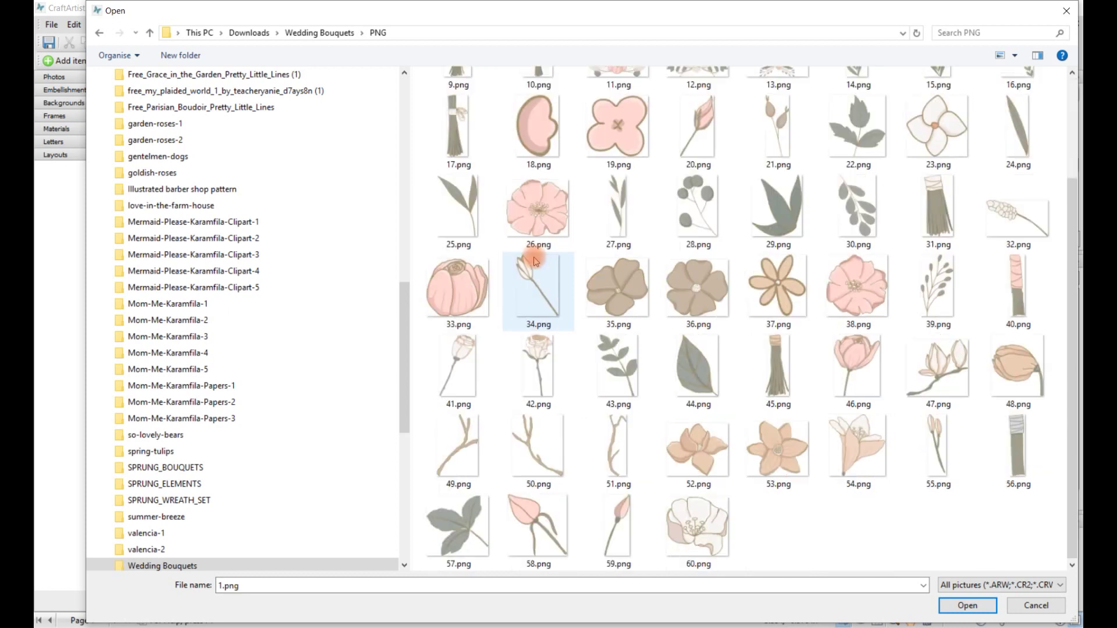
pyautogui.keyDown('shift'); pyautogui.click(715, 525); pyautogui.keyUp('shift')
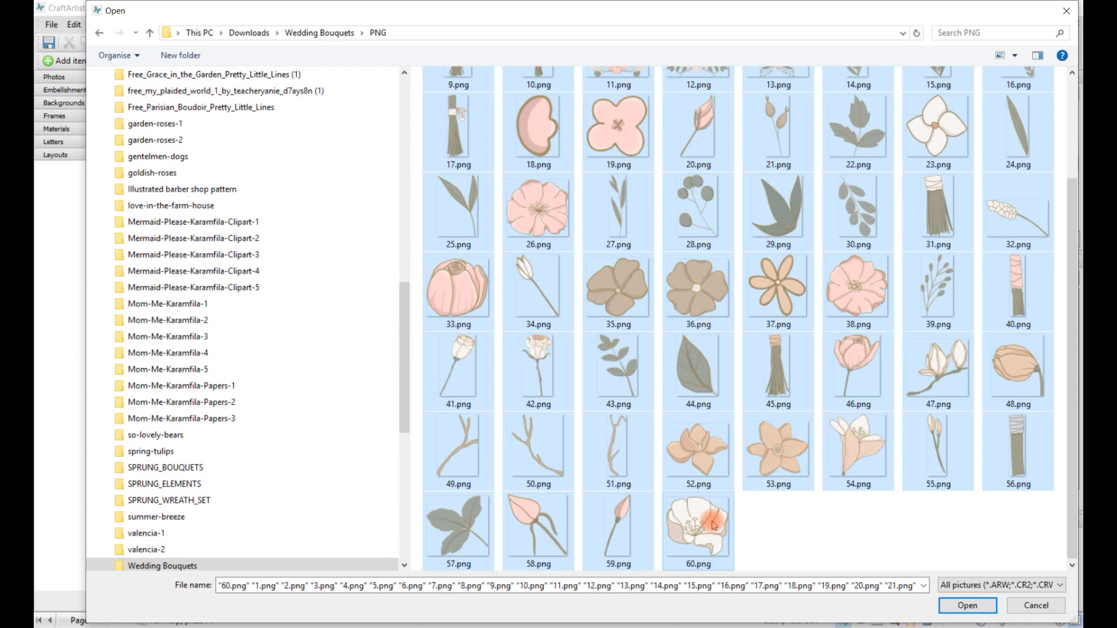
pyautogui.click(692, 365)
pyautogui.rightClick(692, 364)
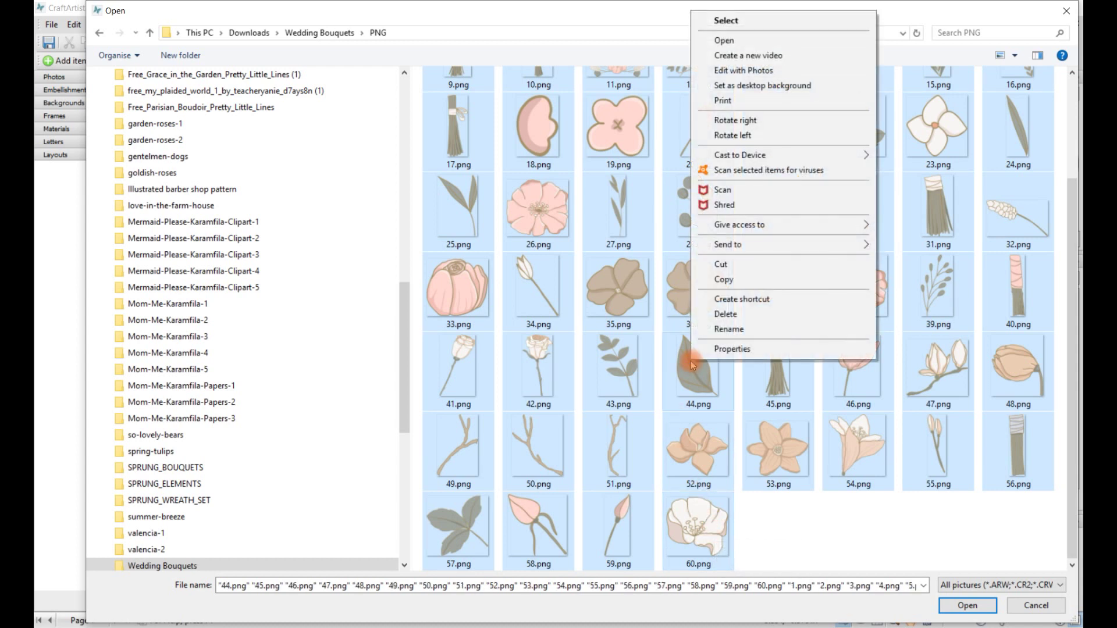
pyautogui.click(727, 22)
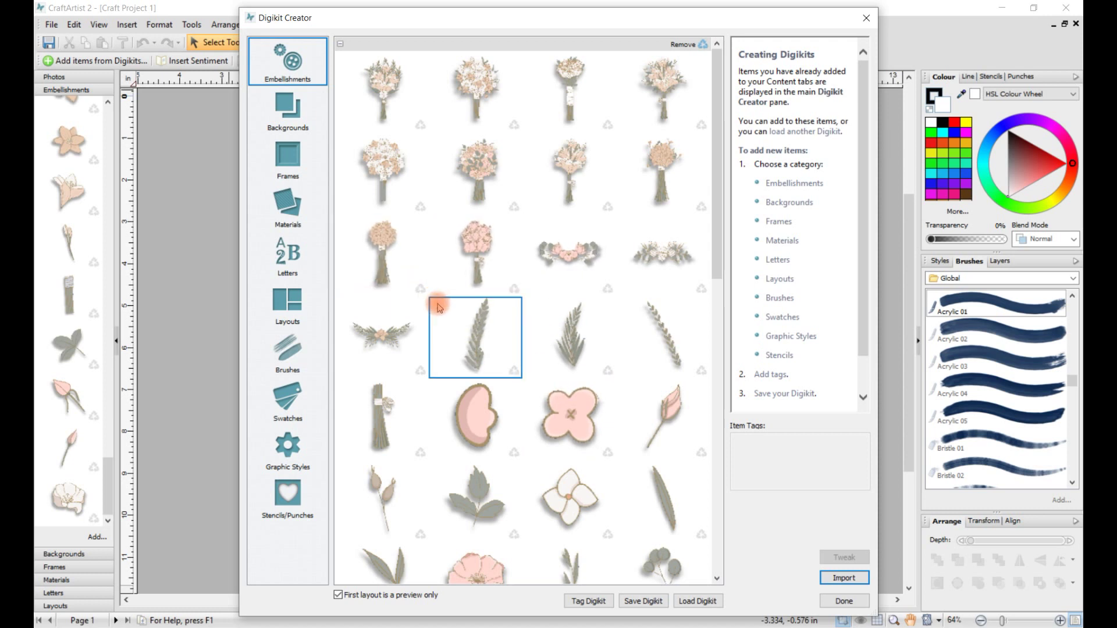
# Close the Digikit Creator with Done so the wedding embellishments appear in the panel
pyautogui.click(844, 601)
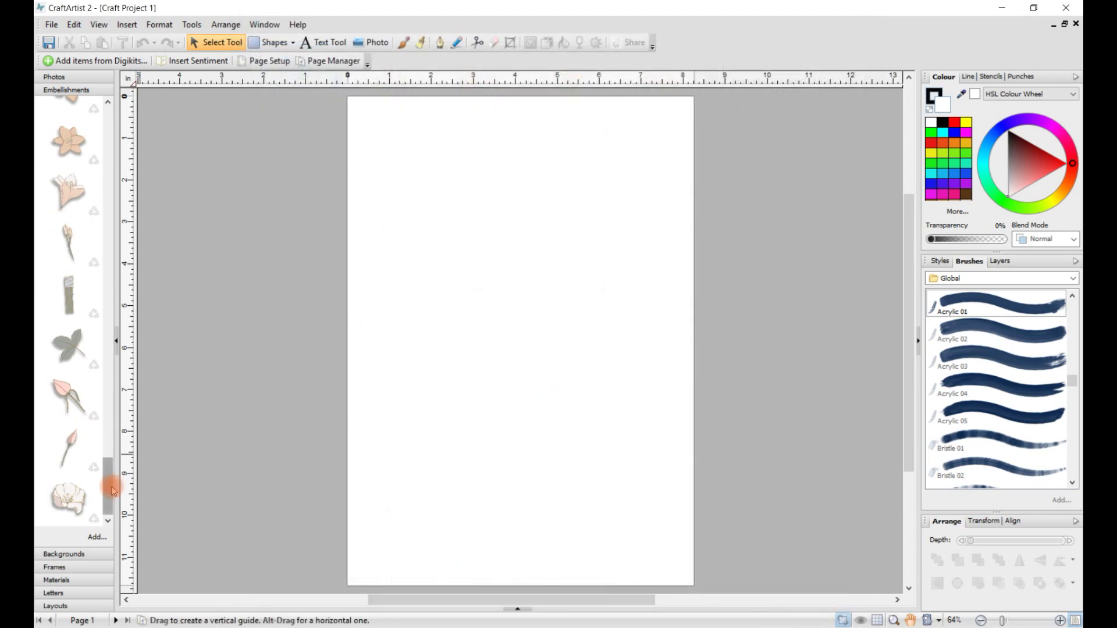
# Place the third bouquet embellishment on the page, enlarged and moved near the top
pyautogui.moveTo(109, 486); pyautogui.dragTo(138, 150)
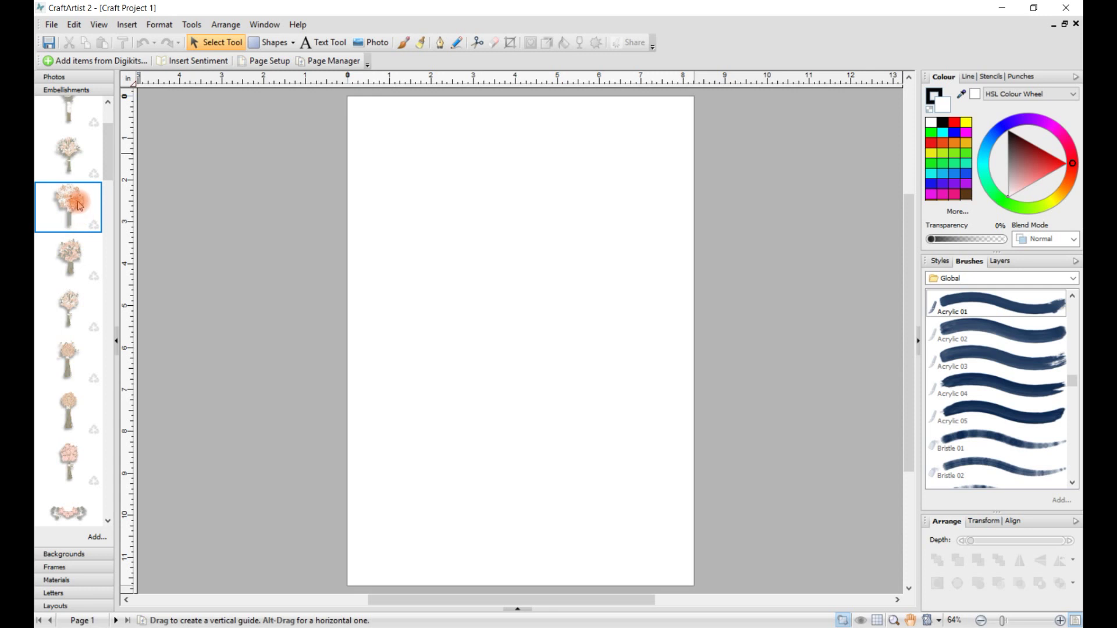
pyautogui.moveTo(75, 194); pyautogui.dragTo(557, 216)
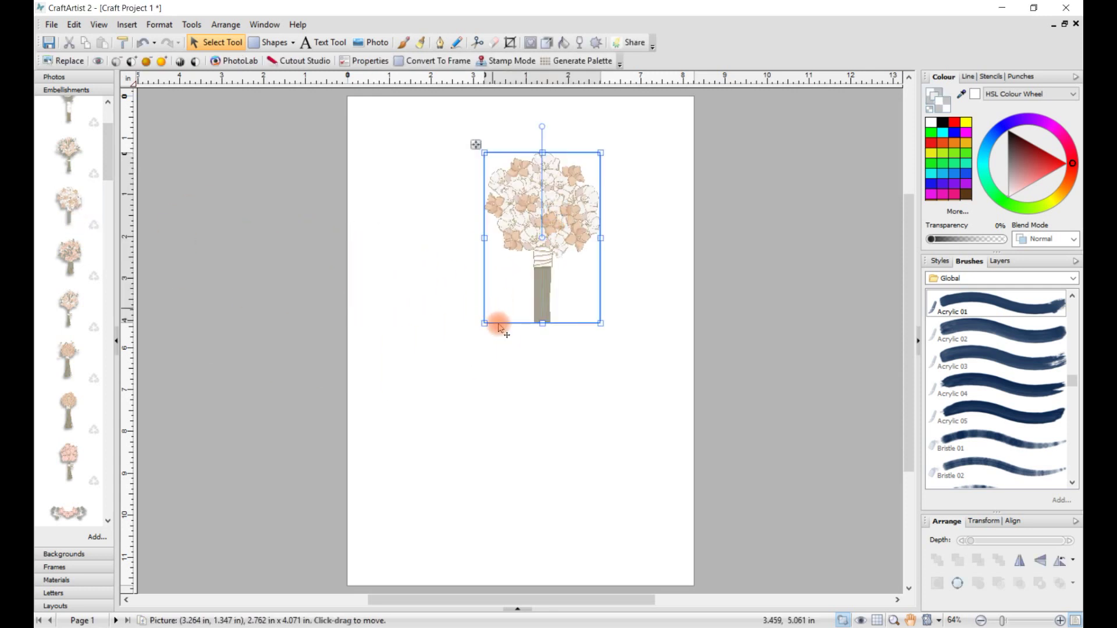
pyautogui.moveTo(485, 322); pyautogui.dragTo(356, 501)
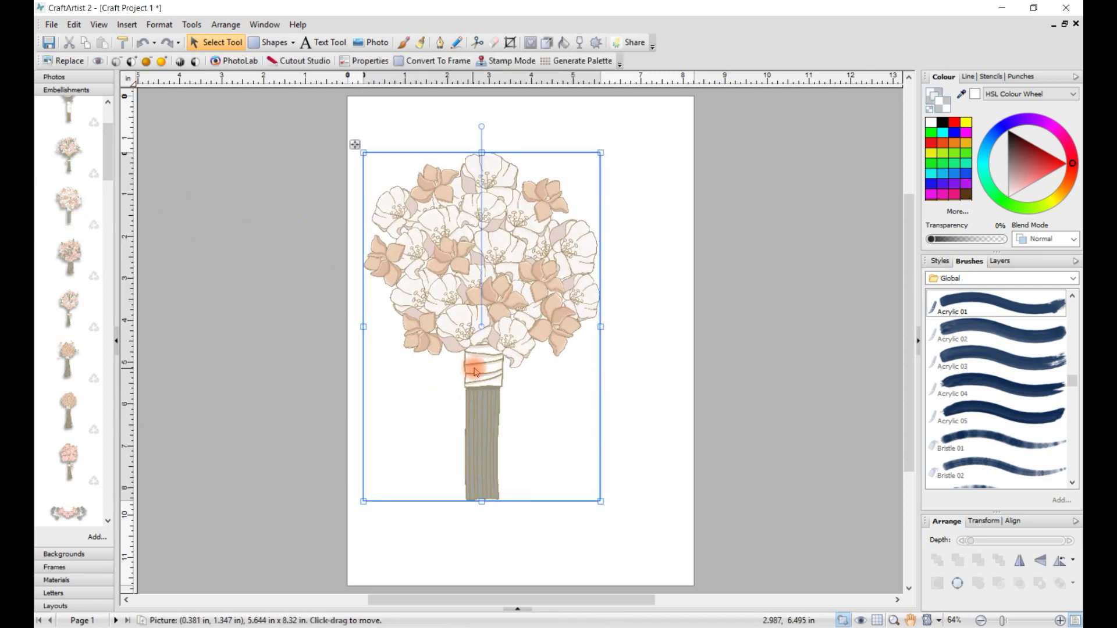
pyautogui.moveTo(446, 382); pyautogui.dragTo(487, 349)
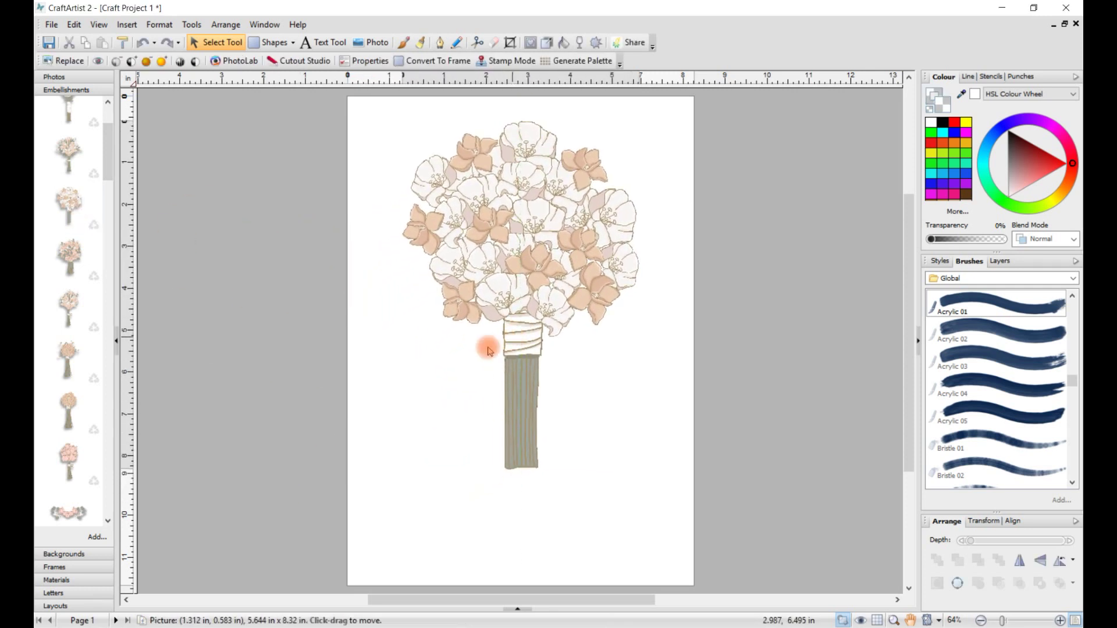
pyautogui.click(324, 41)
# Add the text 'Wedding Bouquet's' beneath the bouquet
pyautogui.moveTo(369, 487); pyautogui.dragTo(391, 524)
pyautogui.write('W')
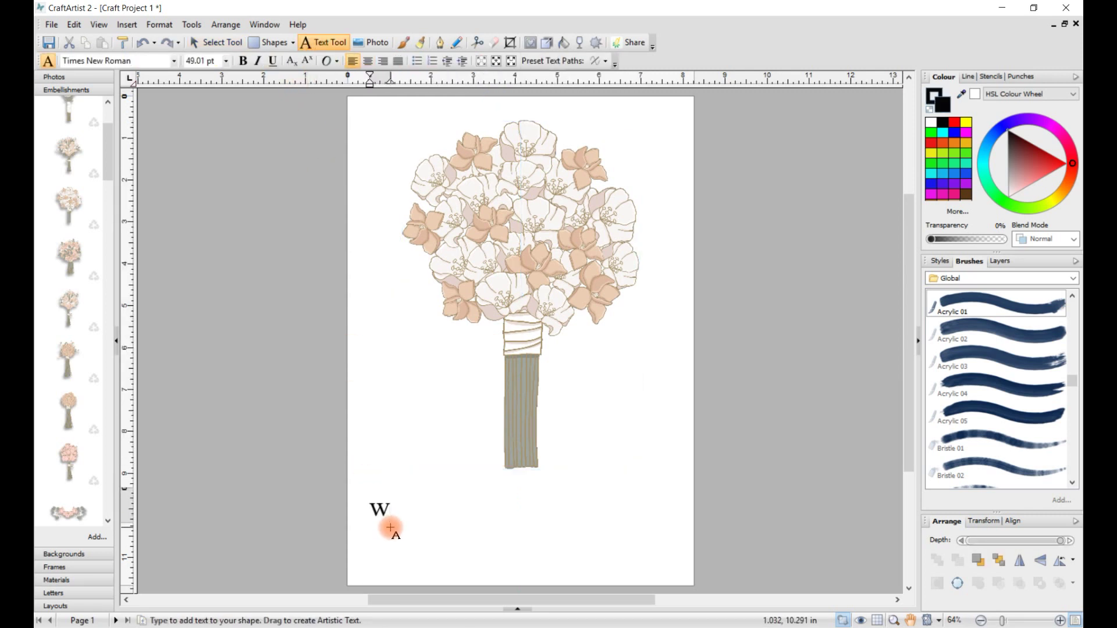
pyautogui.write('edding ')
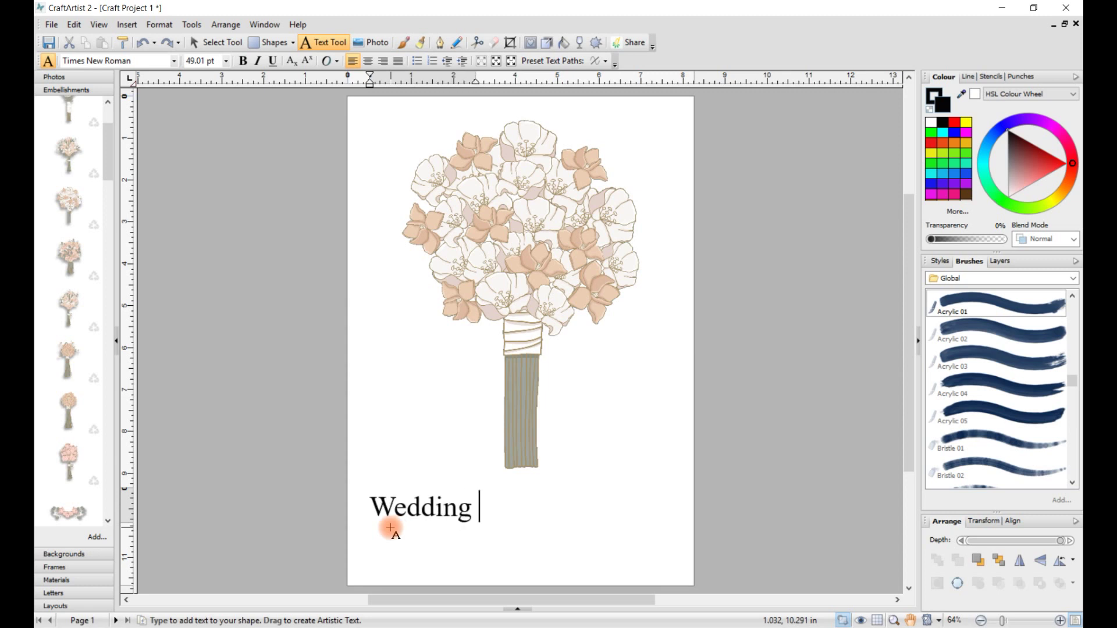
pyautogui.write('Bouquet@')
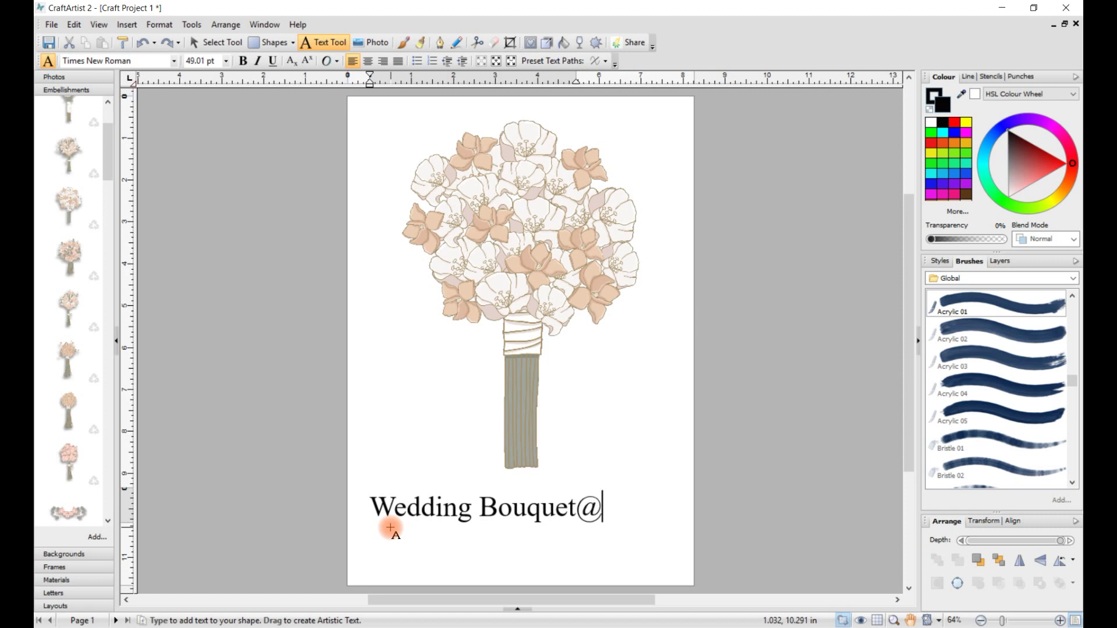
pyautogui.press('BackSpace')
pyautogui.press('BackSpace')
pyautogui.write("'s")
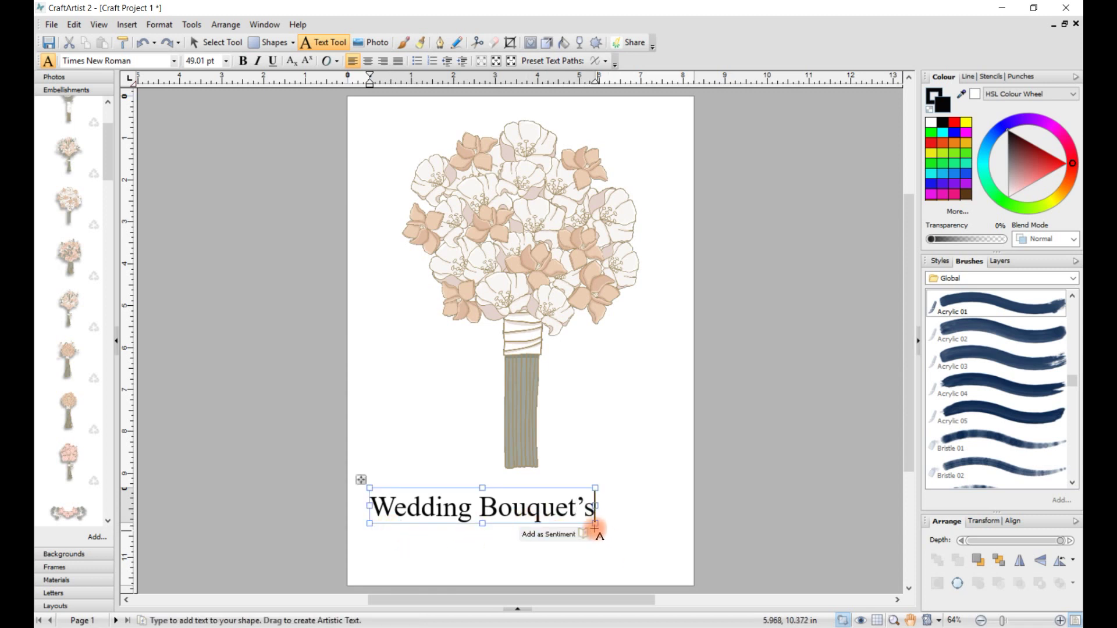
# Enlarge the title and set it to the BixAntiqueScriptHmk script font
pyautogui.moveTo(595, 524); pyautogui.dragTo(670, 569)
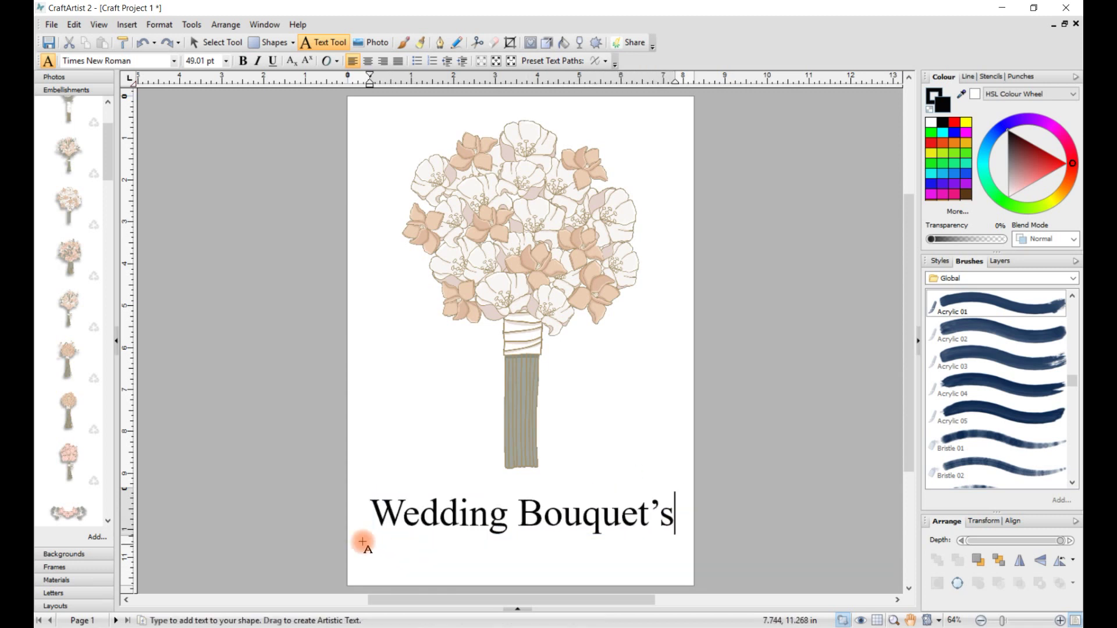
pyautogui.moveTo(370, 513); pyautogui.dragTo(692, 528)
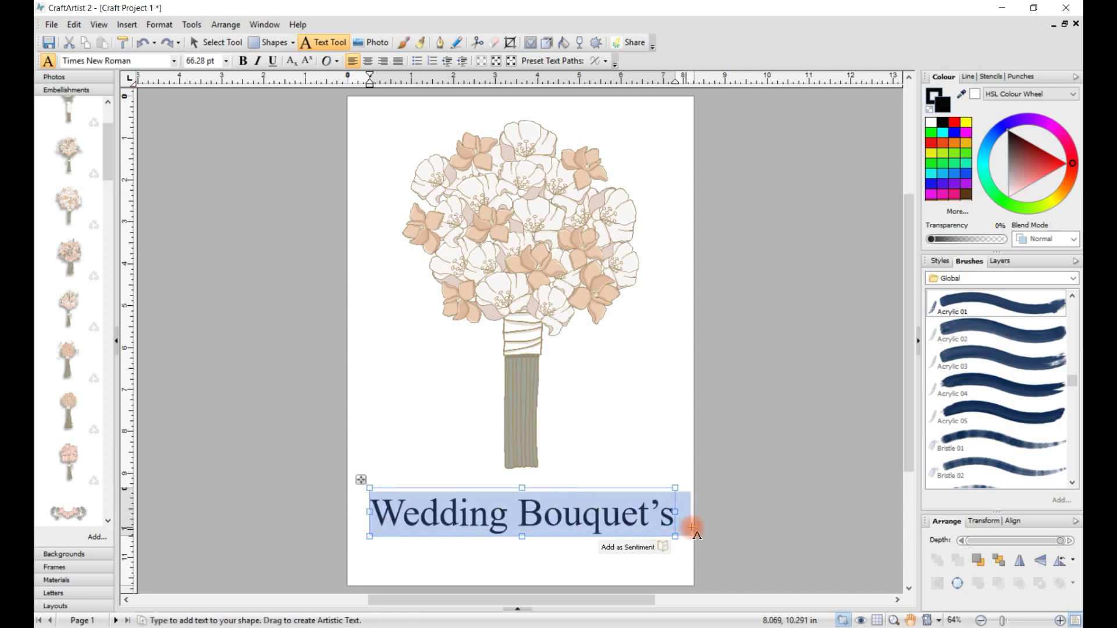
pyautogui.click(174, 60)
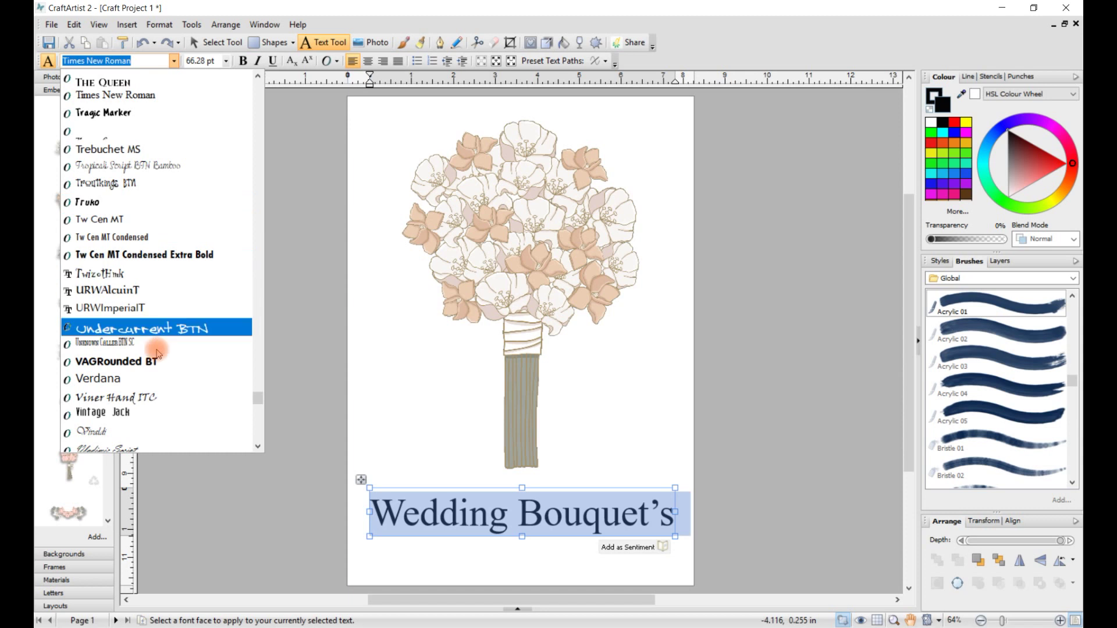
pyautogui.scroll(1, 262, 392)
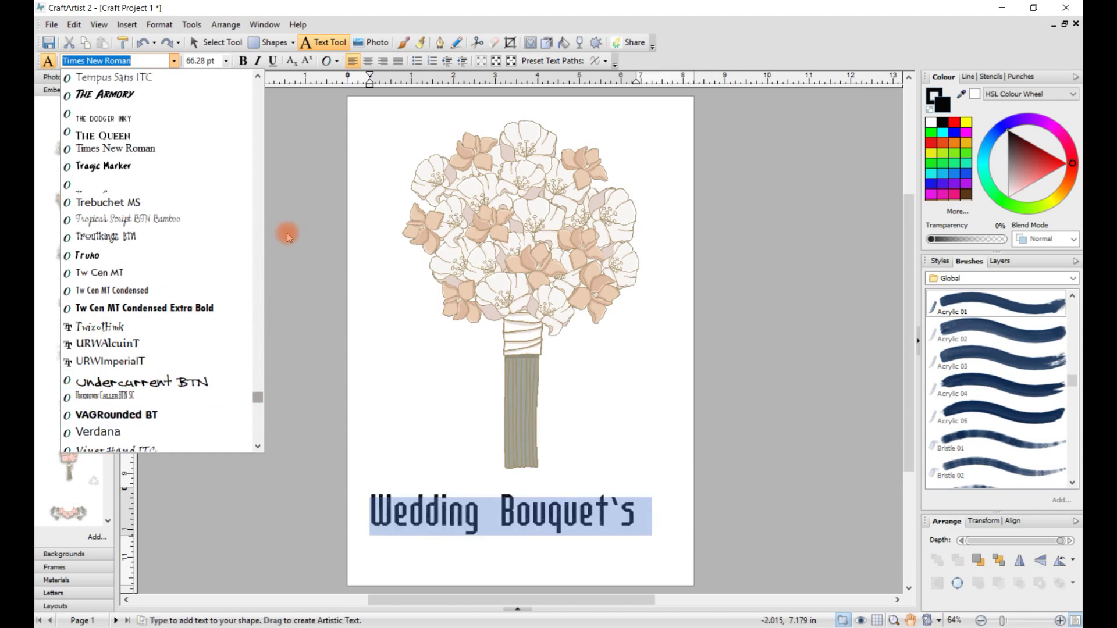
pyautogui.scroll(15, 210, 150)
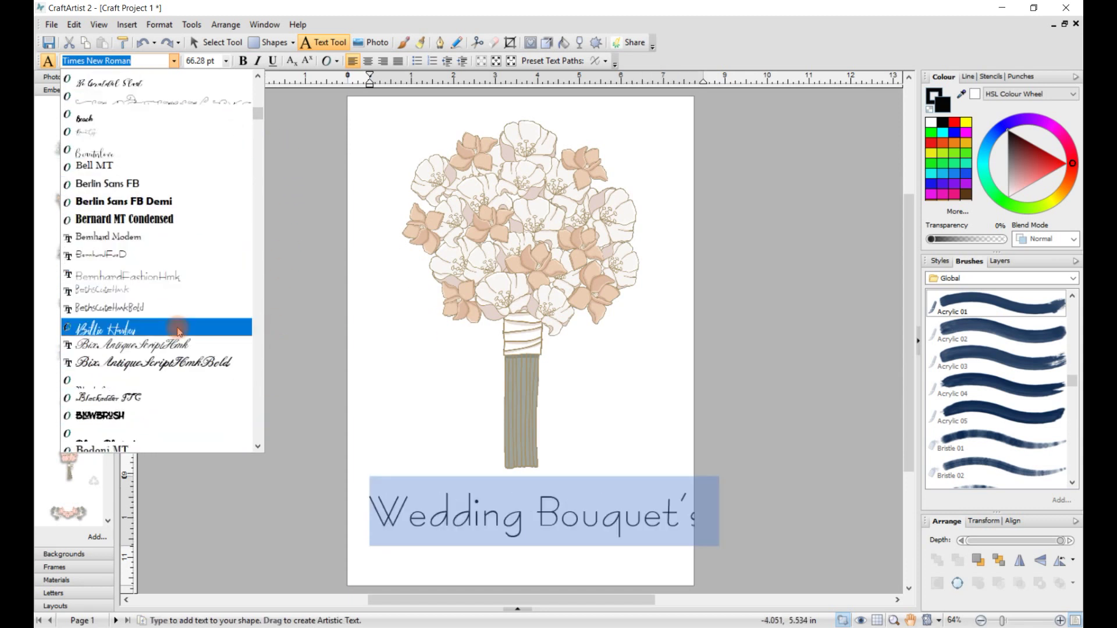
pyautogui.press('Escape')
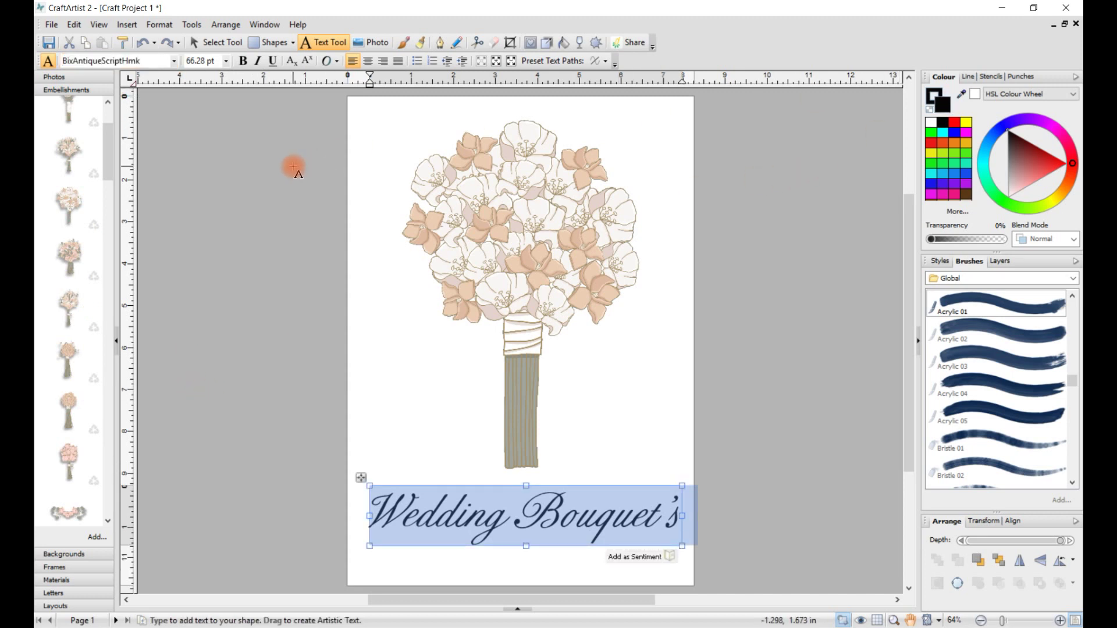
pyautogui.click(191, 27)
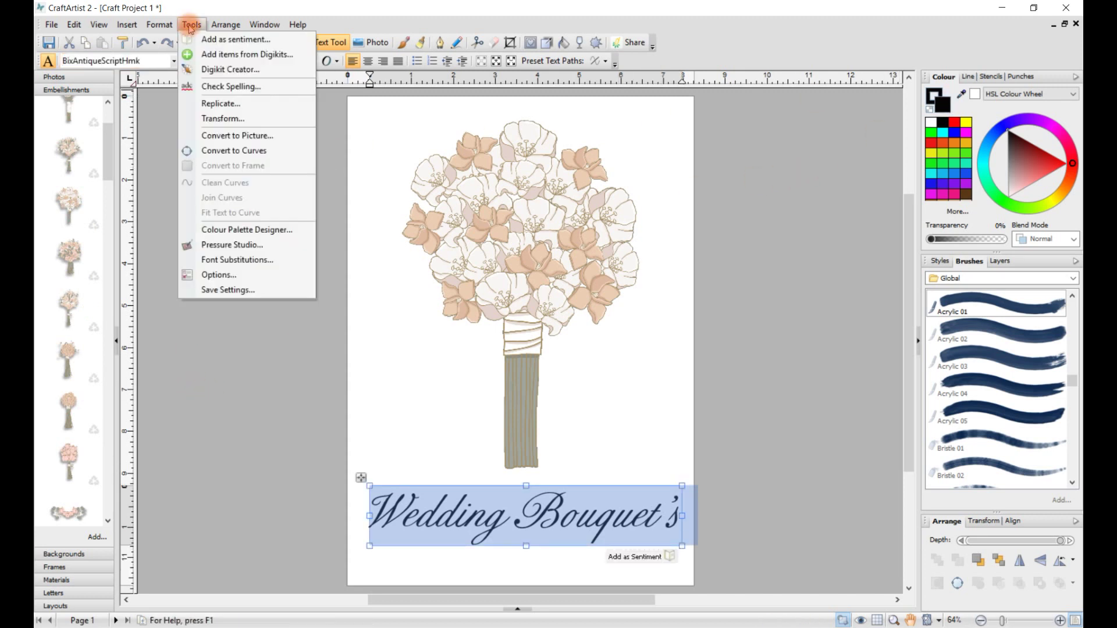
# Add the current 'Wedding Bouquet's' page as the digikit's first layout
pyautogui.click(211, 70)
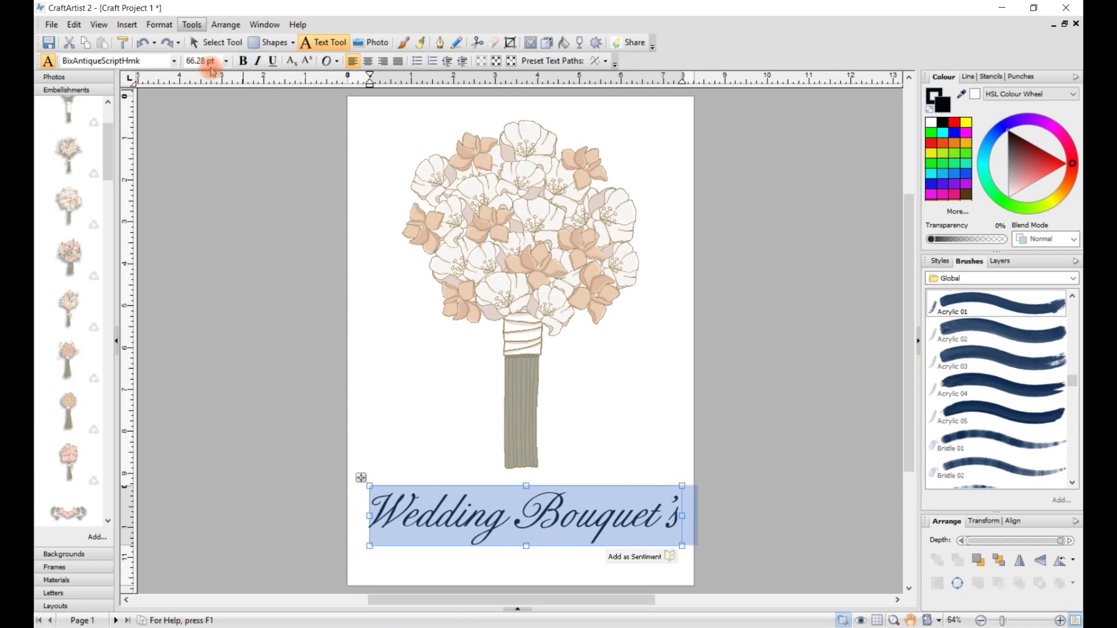
pyautogui.click(635, 602)
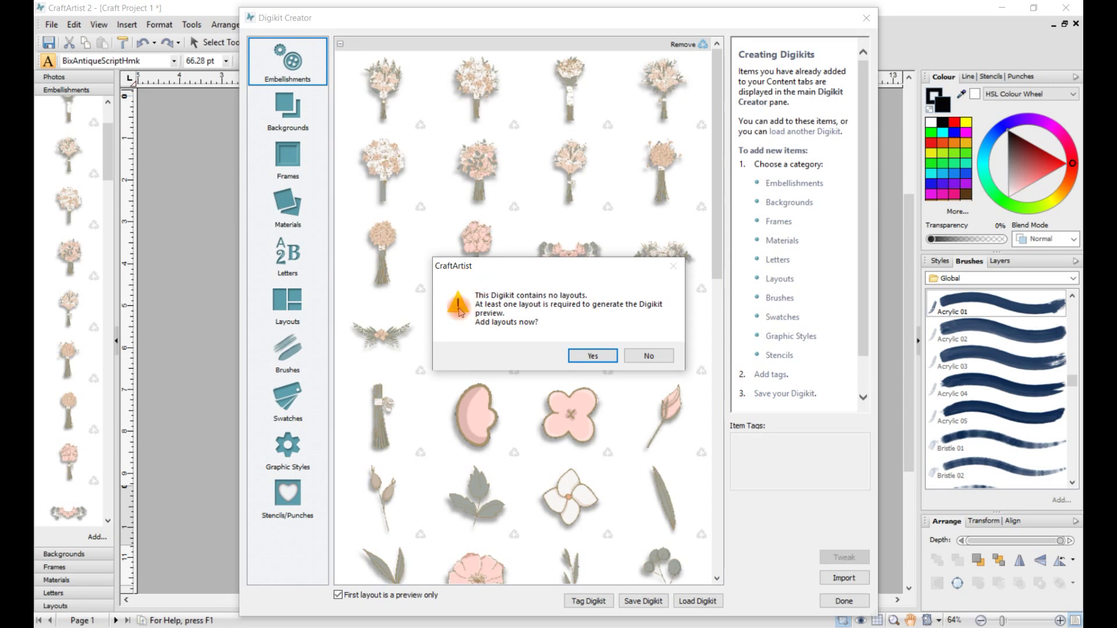
pyautogui.click(587, 359)
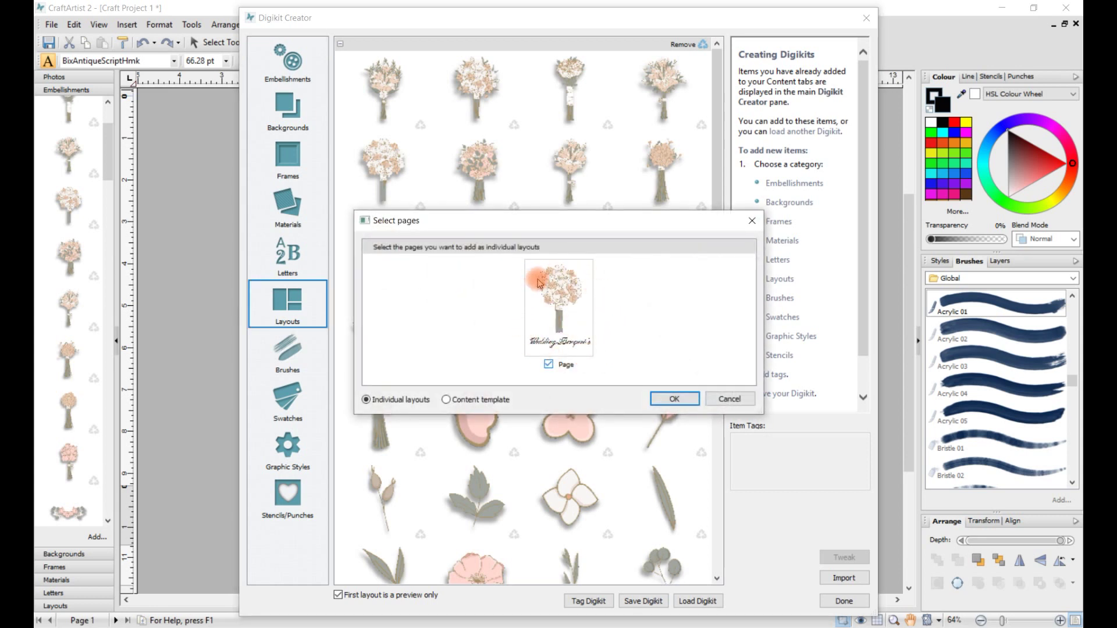
pyautogui.click(673, 400)
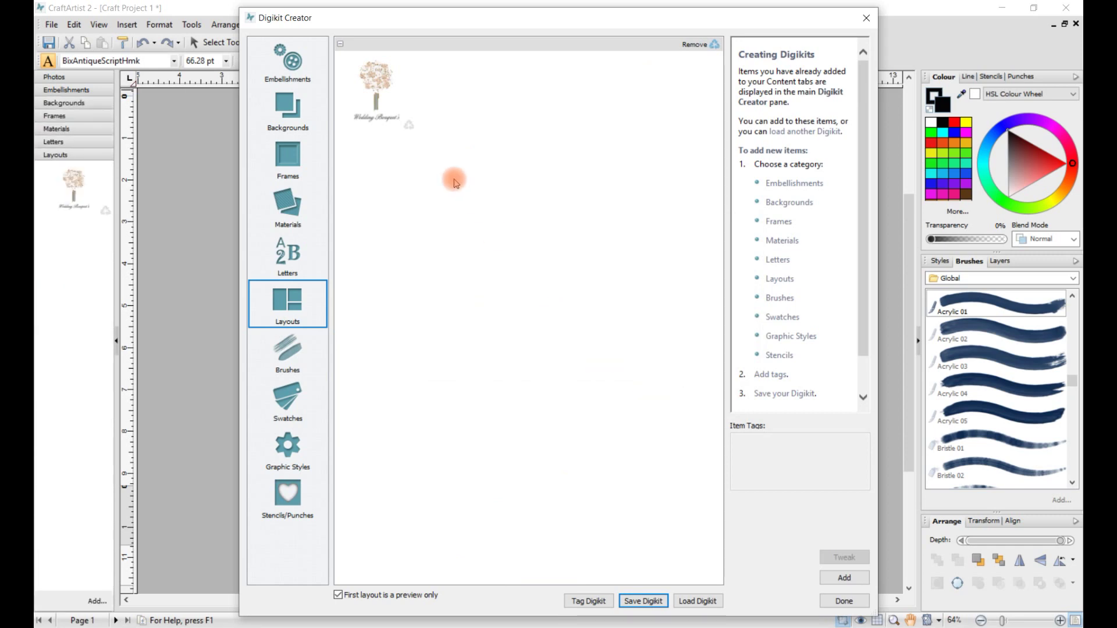
# Save the digikit file as 'wedding bouquet's' in the My Digikits folder
pyautogui.click(639, 600)
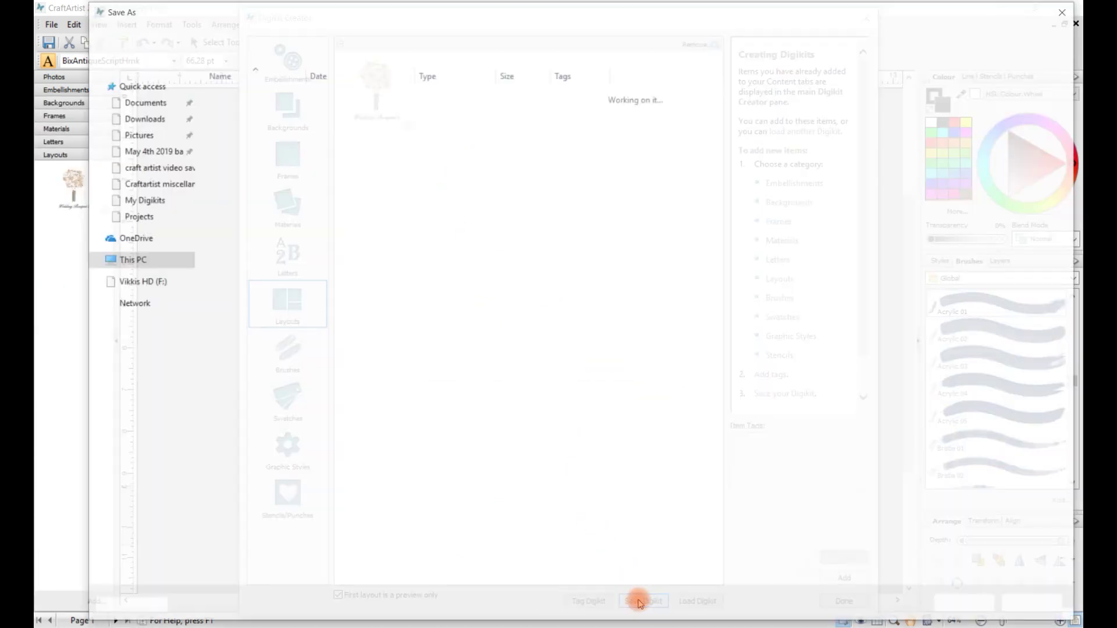
pyautogui.click(210, 575)
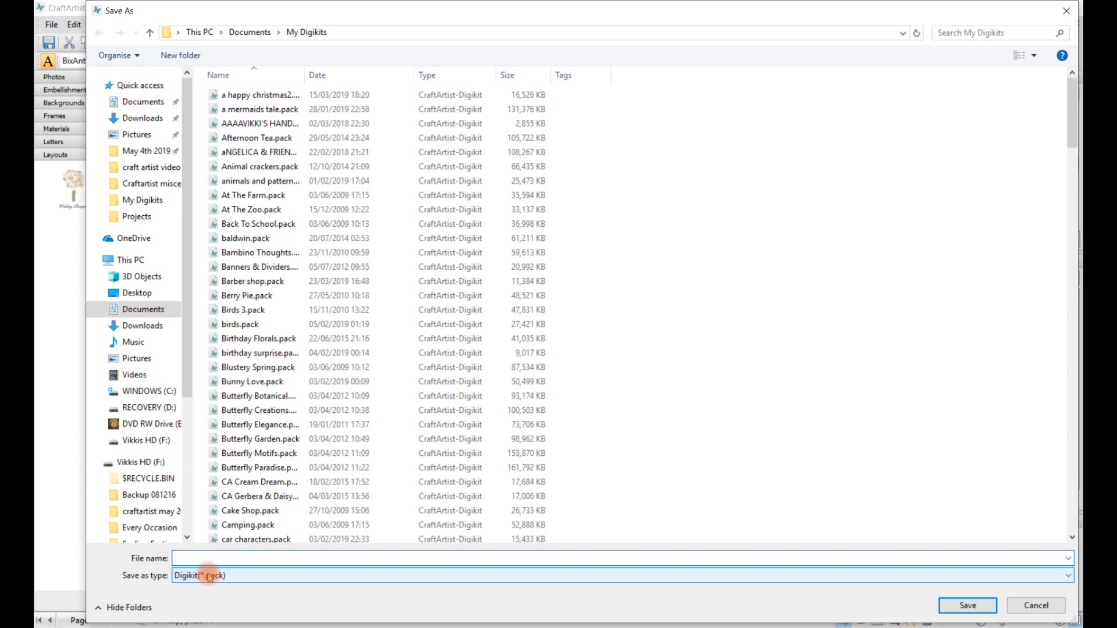
pyautogui.write("wedding bouquet's")
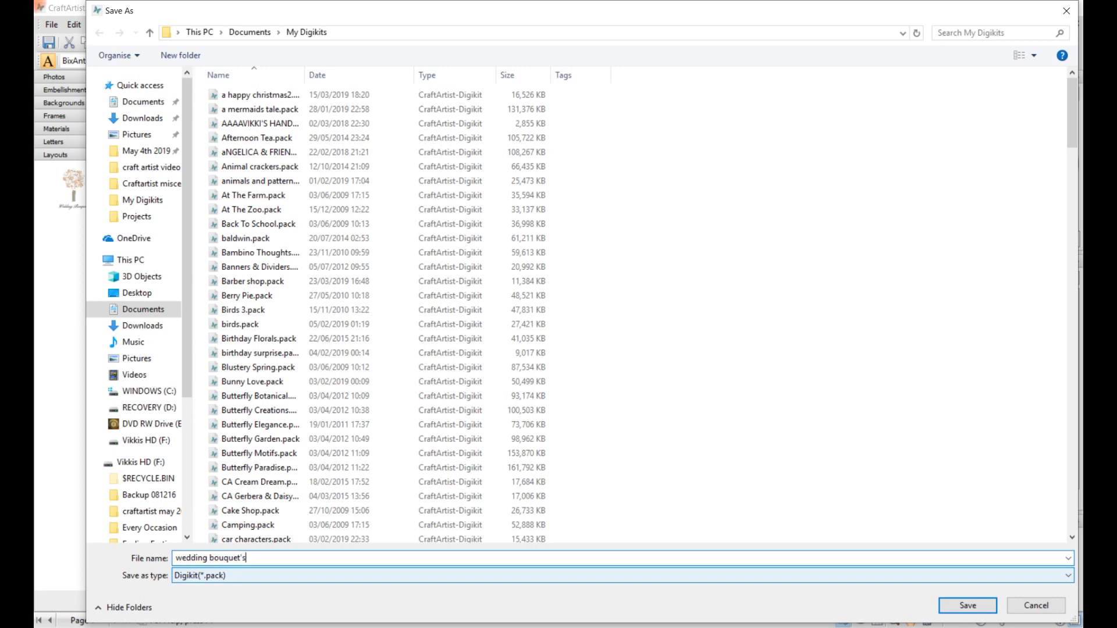
pyautogui.click(967, 608)
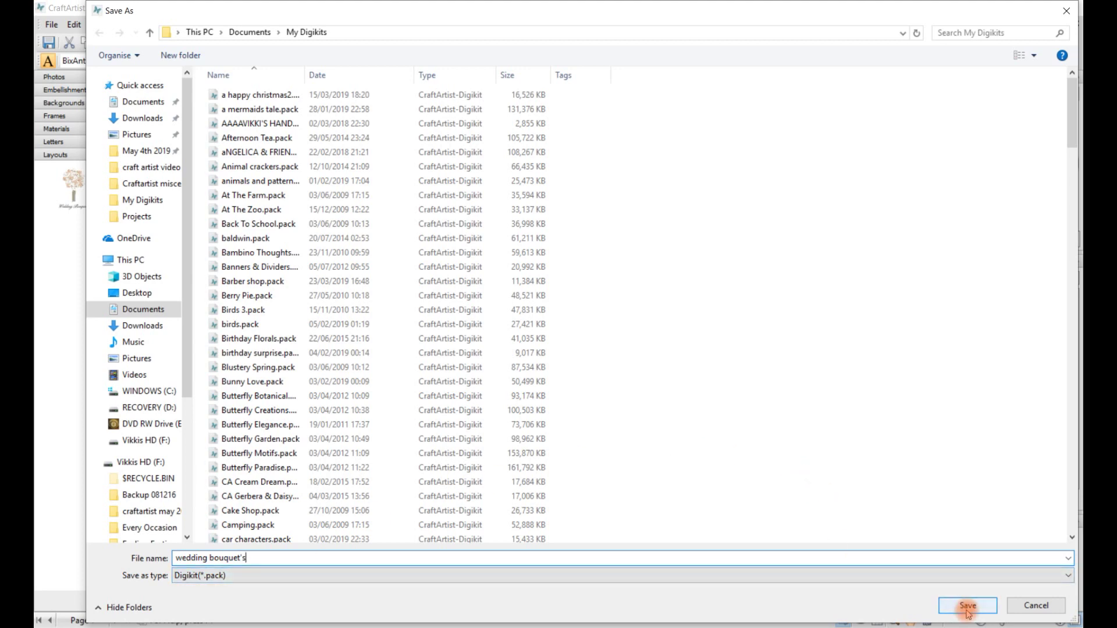